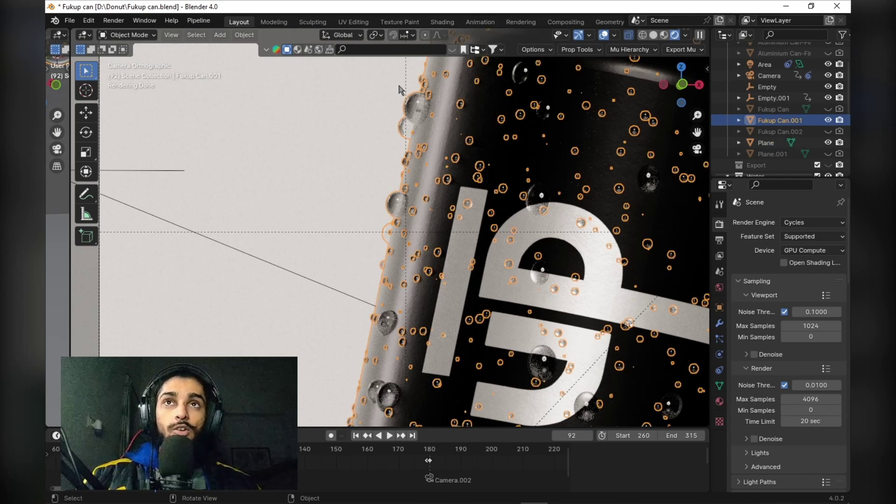
Select Fukup Can.001, then close Blender and discard the unsaved changes.
click(339, 138)
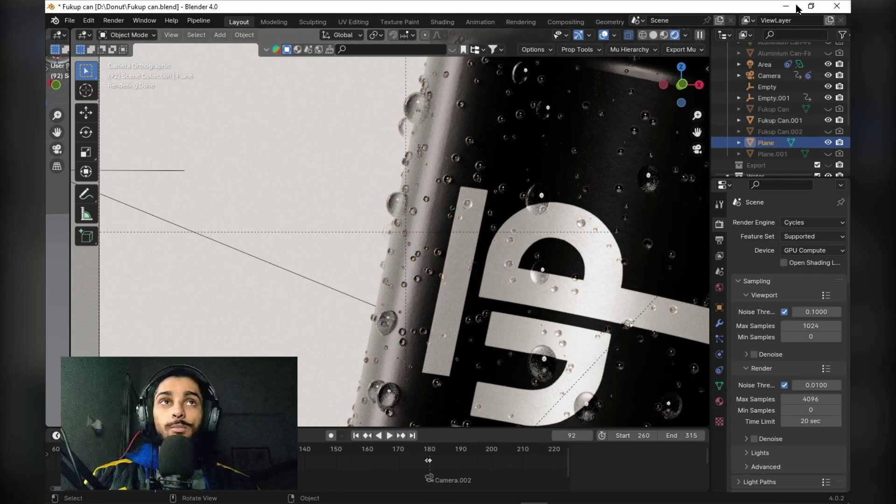
click(837, 6)
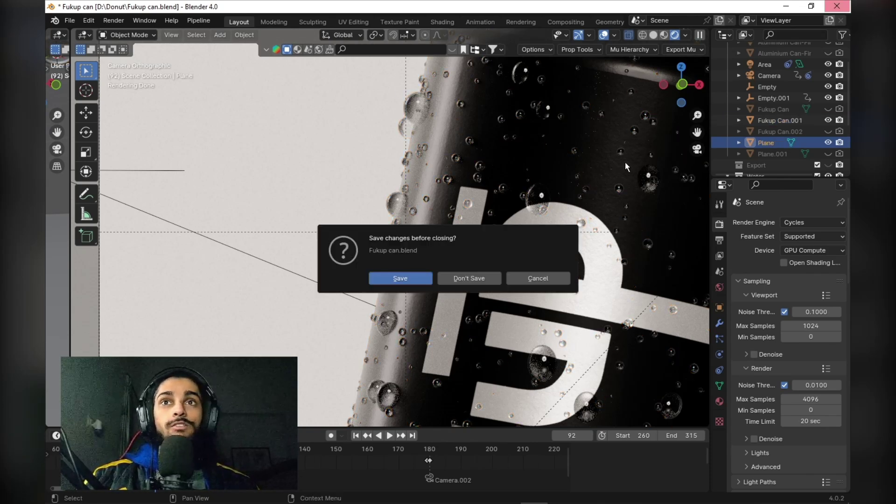
click(462, 278)
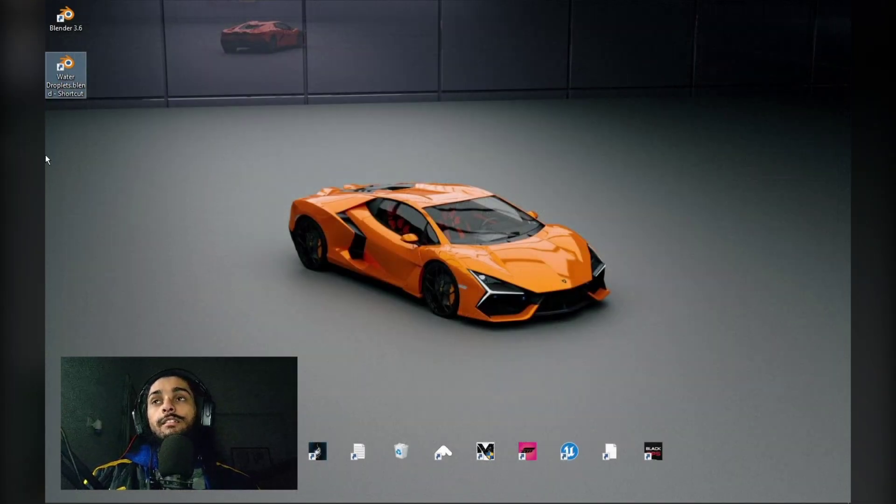
Open Water Droplets.blend and preview the droplet cube in rendered shading.
key(F2)
click(64, 79)
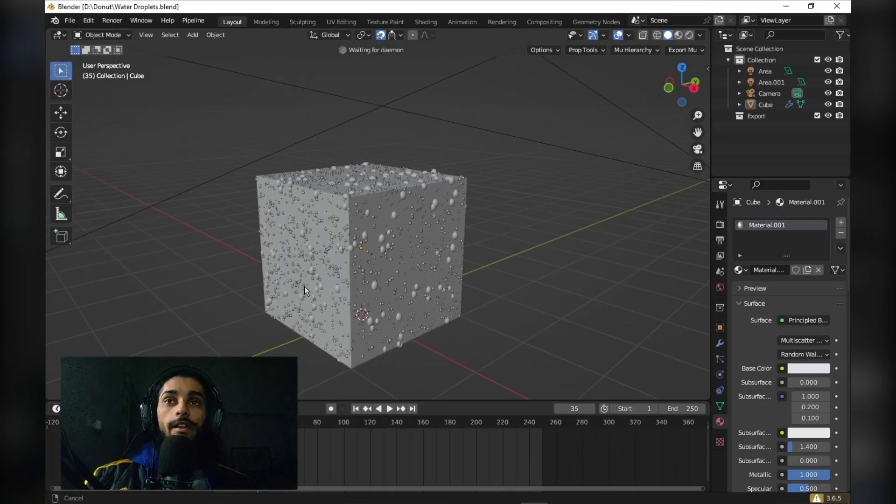
middle_drag(309, 288, 359, 257)
scroll(358, 257, up, 5)
click(358, 258)
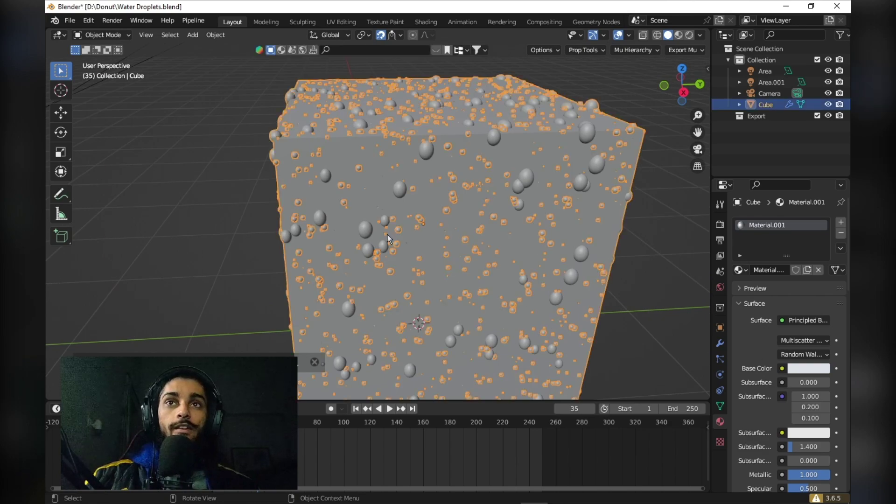
middle_drag(408, 228, 486, 186)
key(z)
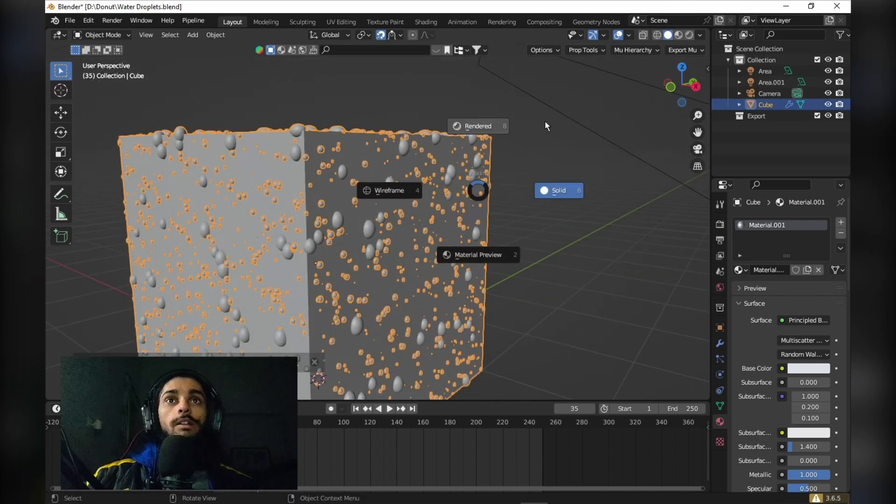
click(545, 124)
click(525, 185)
scroll(511, 220, up, 5)
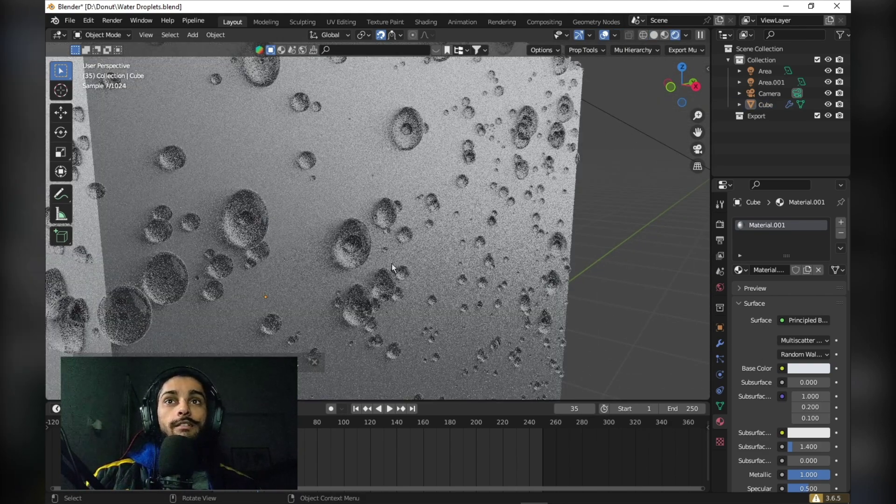
scroll(411, 296, down, 5)
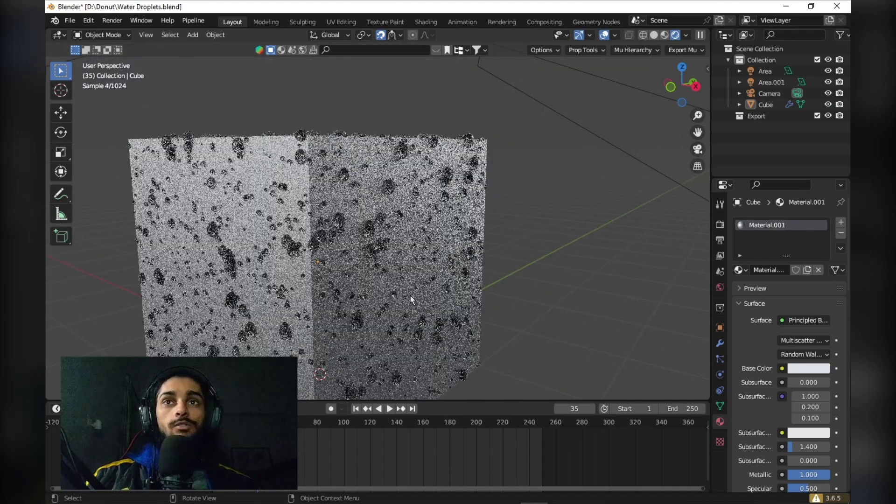
scroll(411, 296, down, 3)
Return the viewport to solid shading and open the File menu.
key(z)
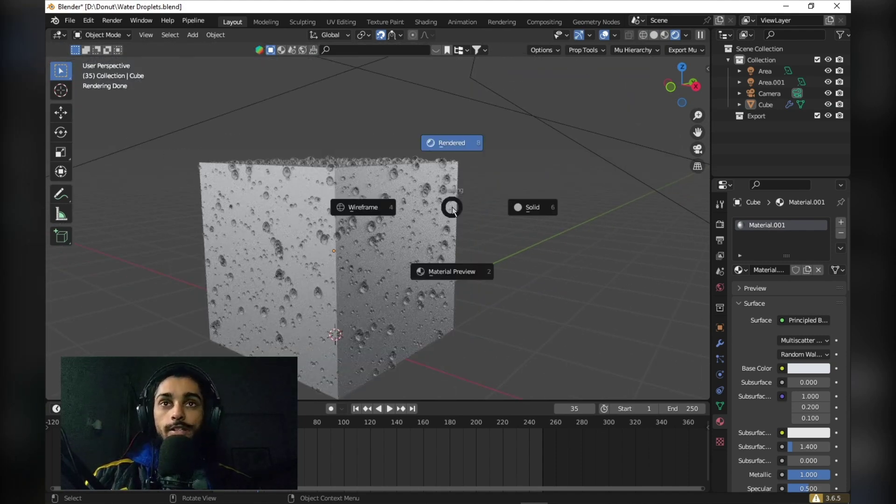
click(669, 217)
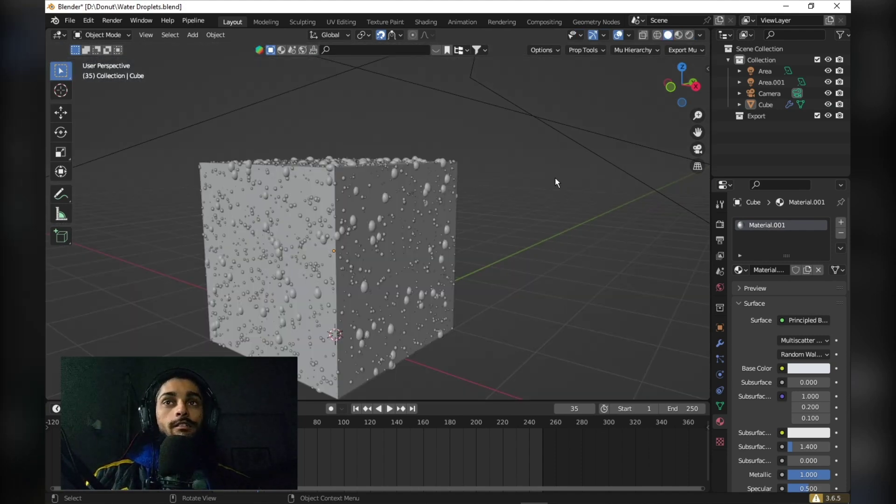
click(197, 130)
click(70, 21)
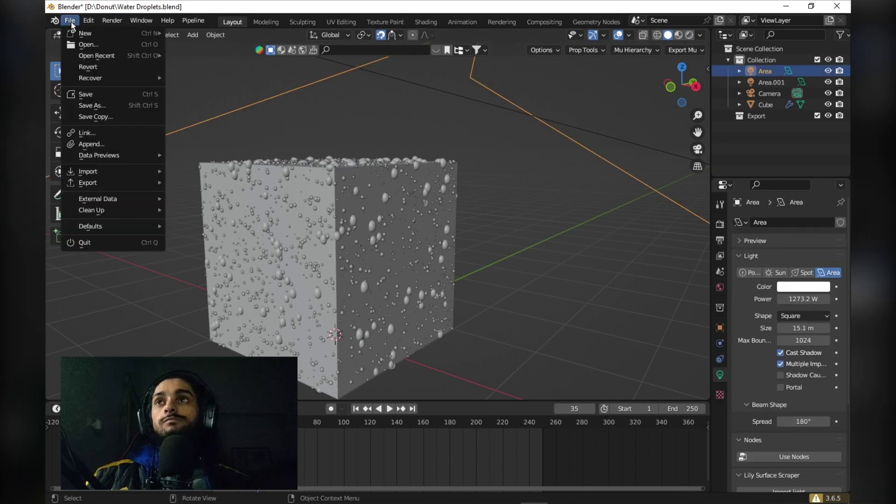
click(315, 102)
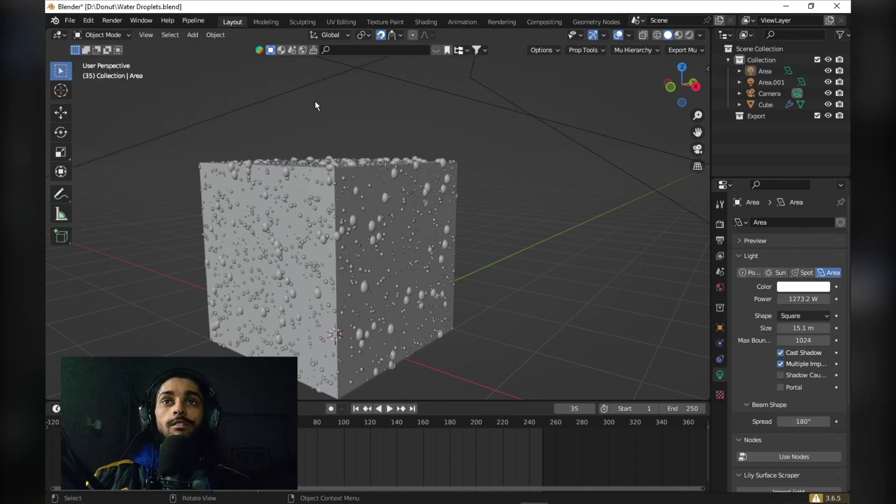
Start a new Blender scene and add a UV sphere at the origin.
key(super)
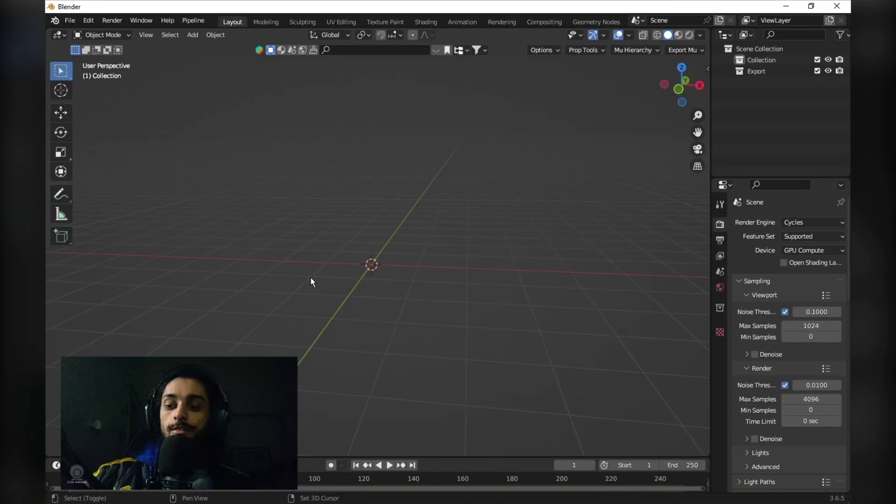
key(shift+a)
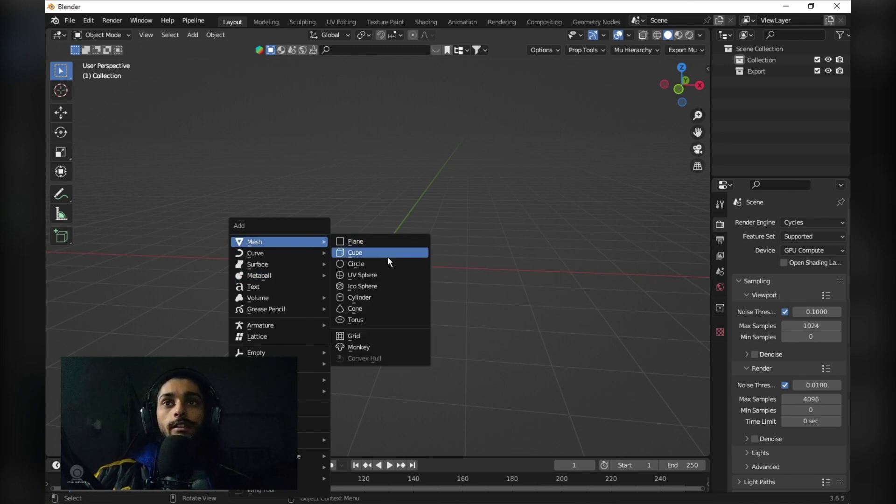
click(395, 273)
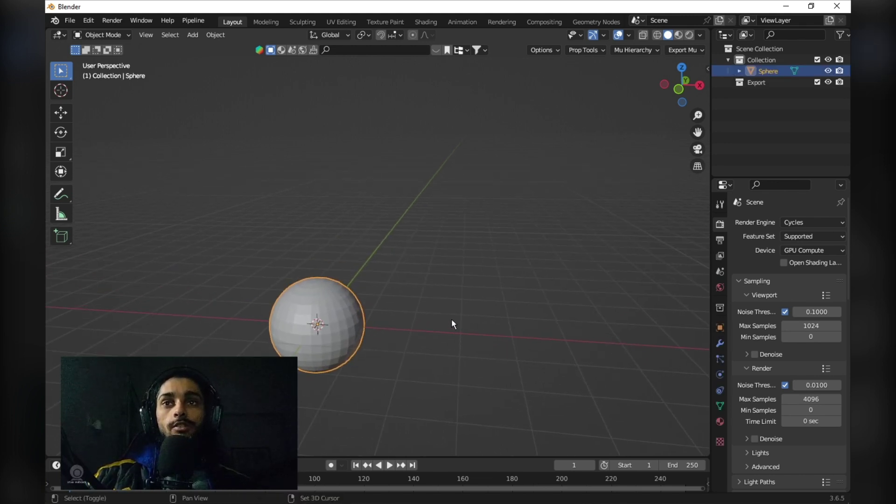
Shade the UV sphere smooth and leave it selected.
middle_drag(470, 321, 331, 318)
right_click(353, 255)
click(354, 255)
mouse_move(353, 255)
middle_down()
mouse_move(436, 287)
mouse_move(606, 242)
mouse_move(610, 231)
middle_up()
click(610, 230)
scroll(455, 253, up, 3)
mouse_move(455, 253)
middle_down()
mouse_move(360, 260)
mouse_move(406, 254)
mouse_move(295, 252)
middle_up()
click(385, 250)
In the Water Droplets window, copy the droplet cube, then minimise that window.
click(459, 438)
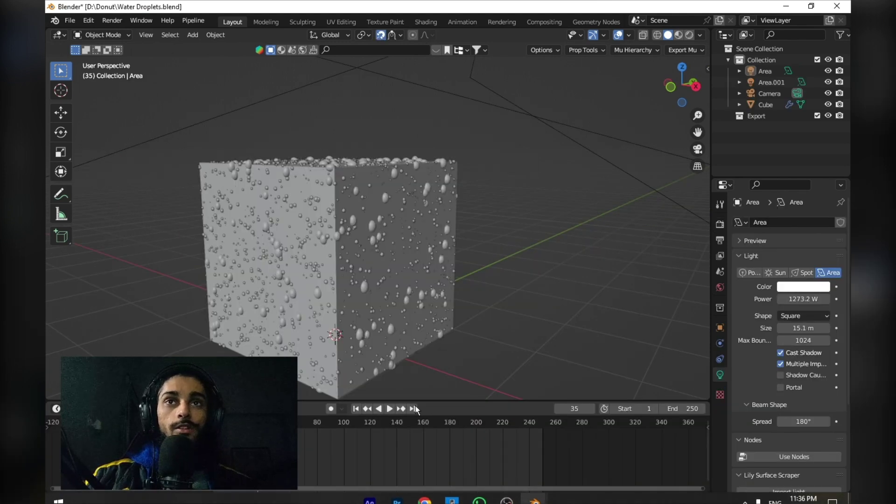
click(341, 316)
middle_drag(358, 195, 388, 170)
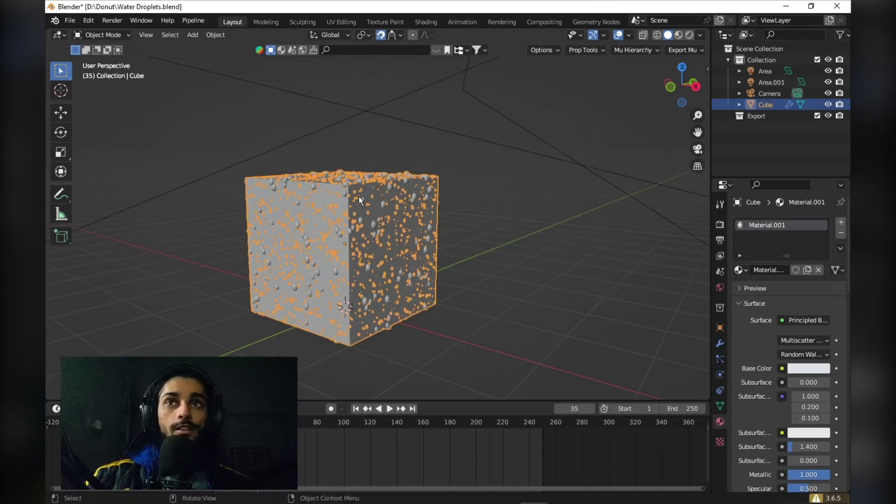
right_click(402, 188)
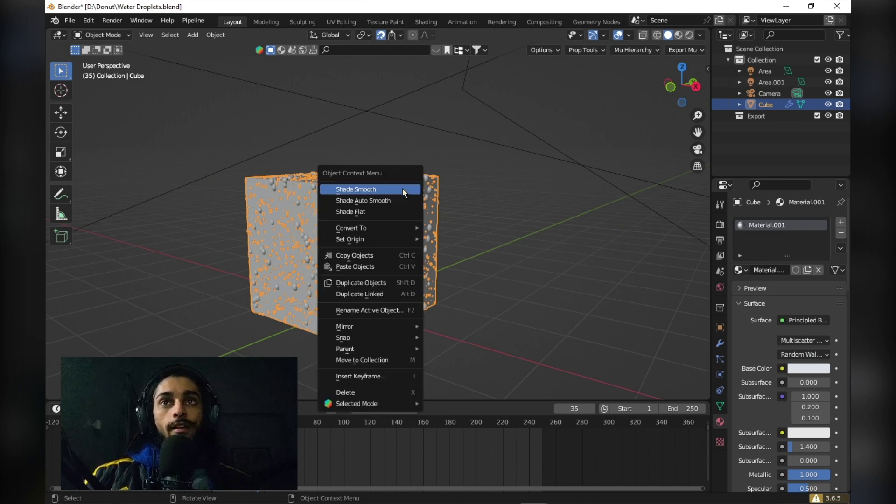
click(381, 257)
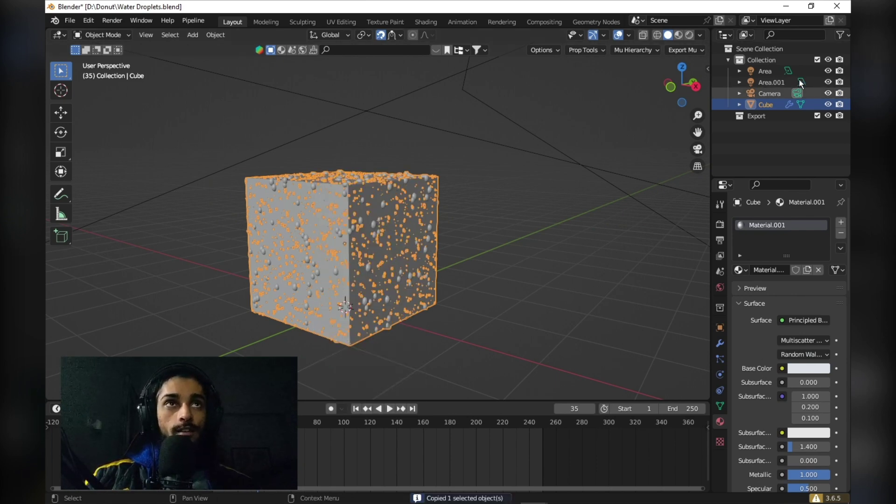
click(783, 3)
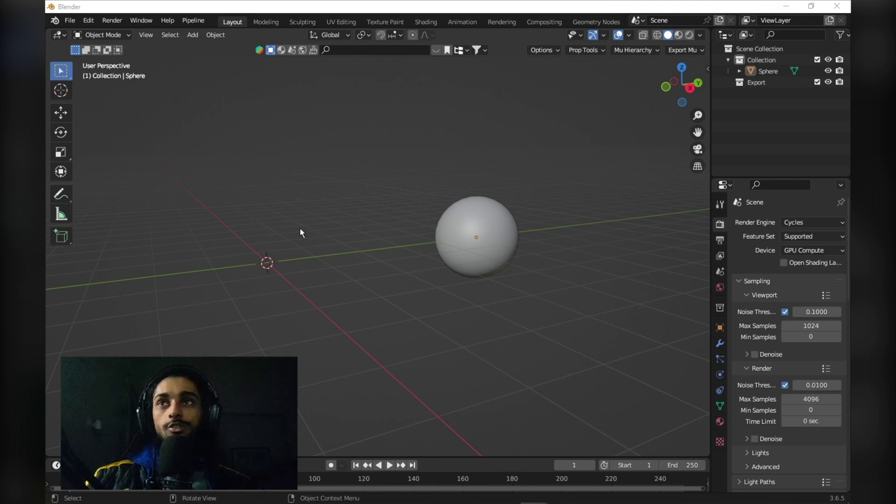
Paste the droplet cube into the sphere scene.
right_click(269, 214)
click(243, 280)
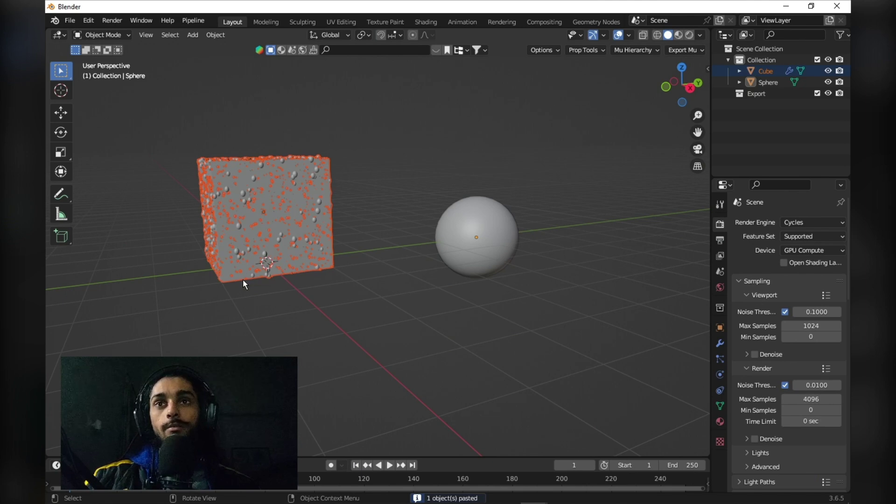
click(390, 231)
mouse_move(358, 252)
middle_down()
mouse_move(243, 300)
mouse_move(411, 269)
mouse_move(305, 269)
middle_up()
Switch the viewport to rendered shading, orbit the scene and select the sphere.
key(z)
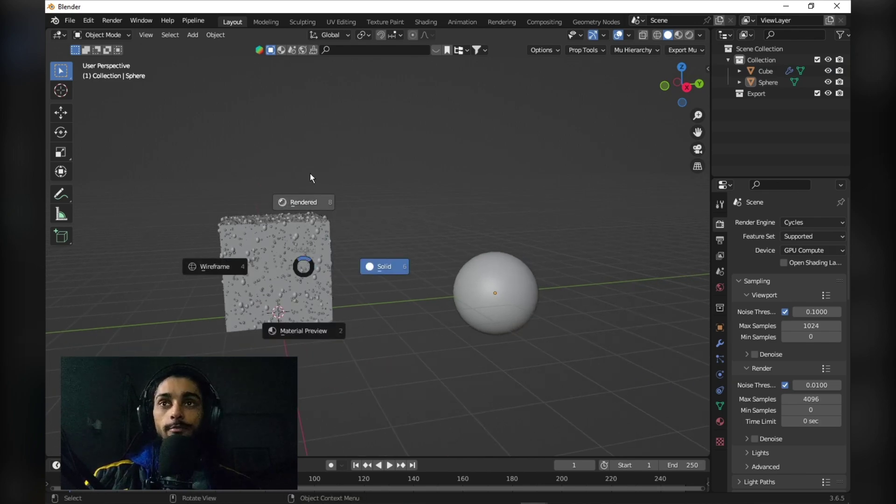
click(327, 204)
middle_drag(327, 204, 262, 239)
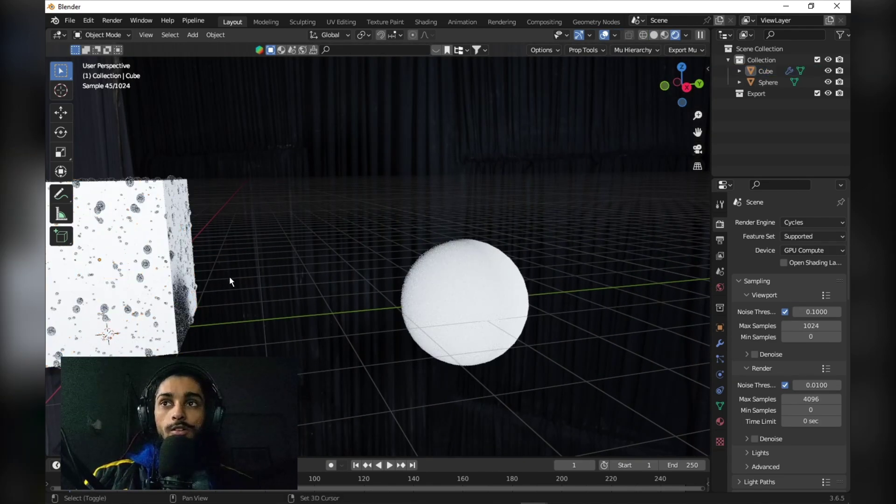
mouse_move(244, 275)
middle_down()
mouse_move(375, 286)
mouse_move(331, 255)
middle_up()
click(287, 256)
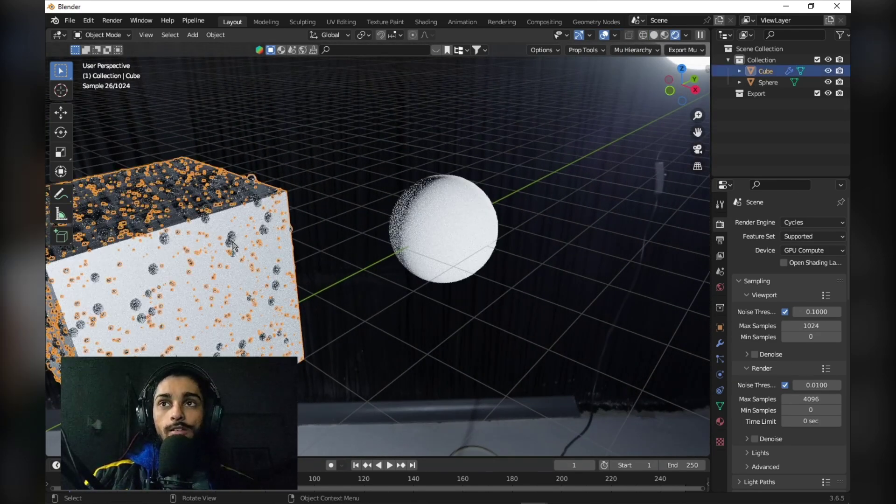
middle_drag(177, 239, 379, 182)
click(378, 183)
middle_drag(397, 235, 327, 207)
click(452, 218)
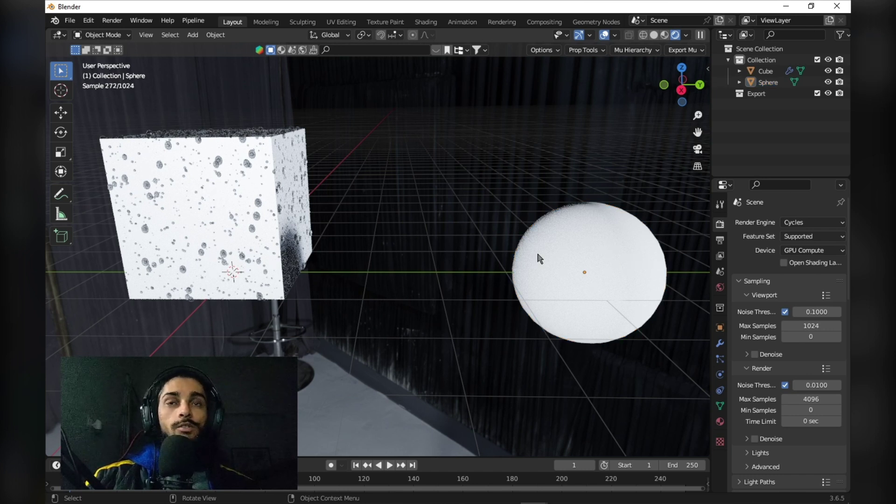
click(607, 256)
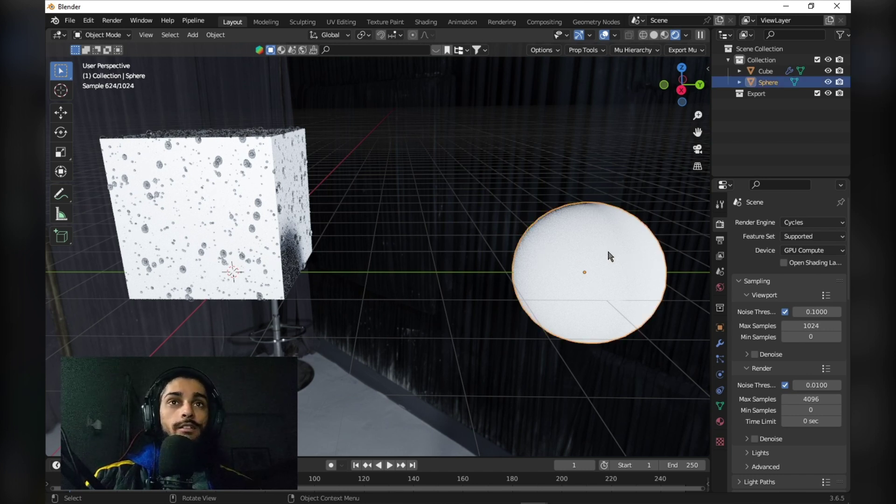
Copy the droplet cube's modifiers onto the sphere via Ctrl+L > Copy Modifiers.
shift+click(234, 185)
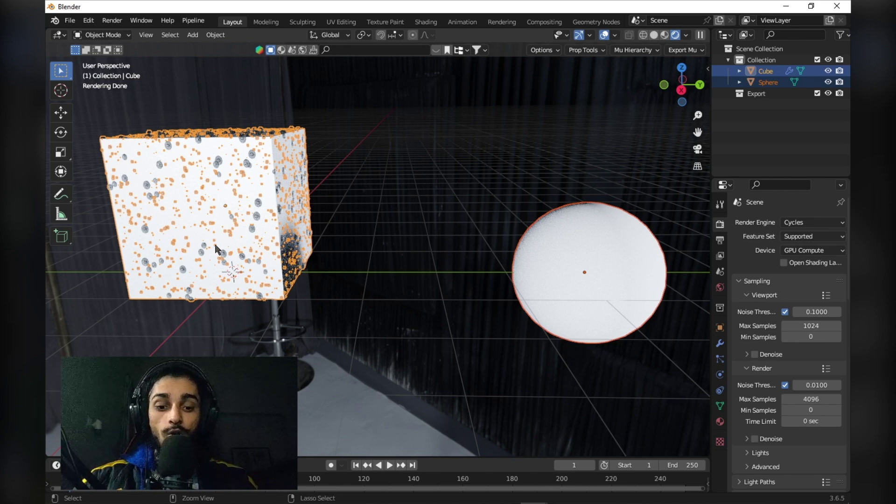
key(ctrl+l)
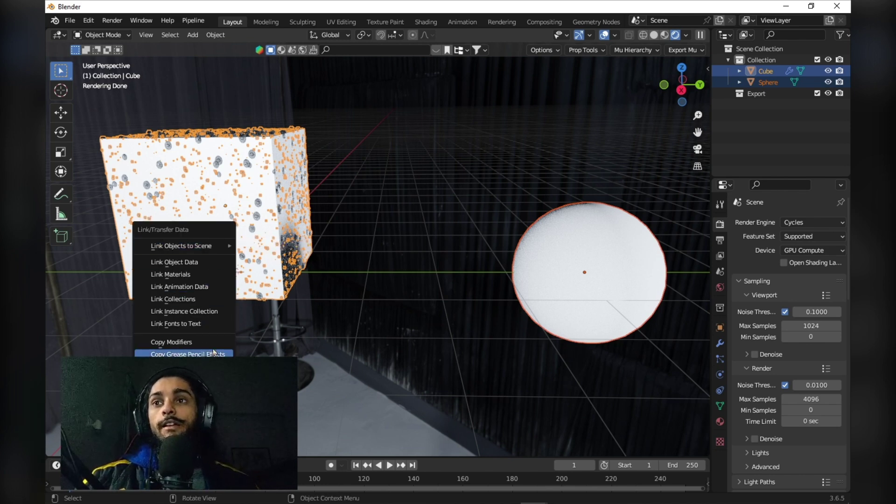
click(214, 343)
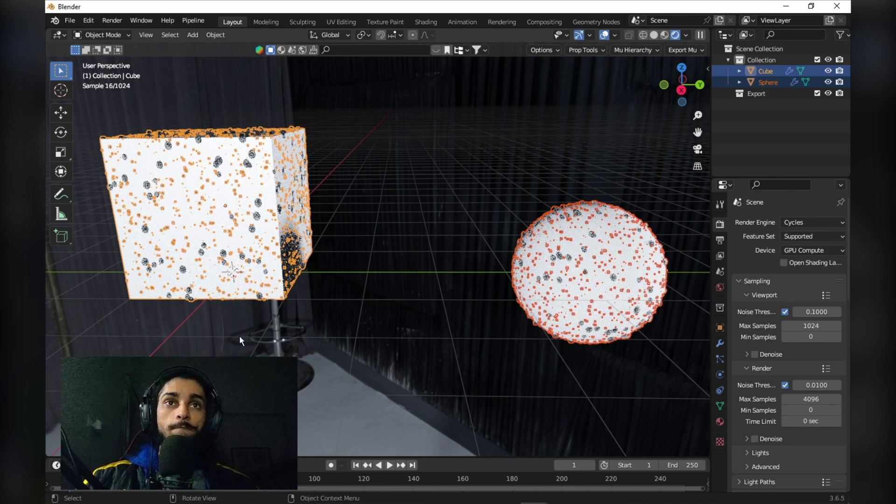
click(277, 330)
Orbit in on the sphere and select it to show its droplet modifier settings.
middle_drag(354, 321, 431, 282)
scroll(434, 288, up, 3)
click(483, 231)
click(394, 226)
mouse_move(395, 226)
middle_down()
mouse_move(417, 279)
mouse_move(436, 291)
middle_up()
click(437, 290)
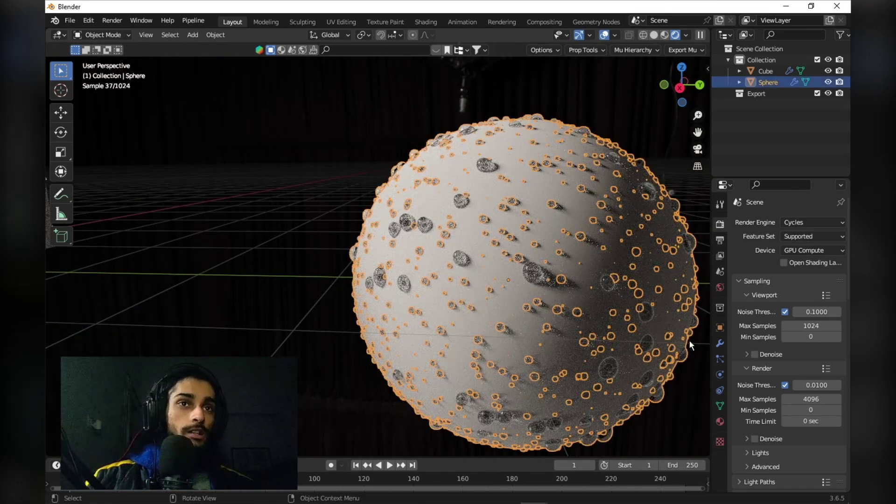
Step the sphere's droplet Seed through 7 and 5 to 4, then deselect it.
click(720, 344)
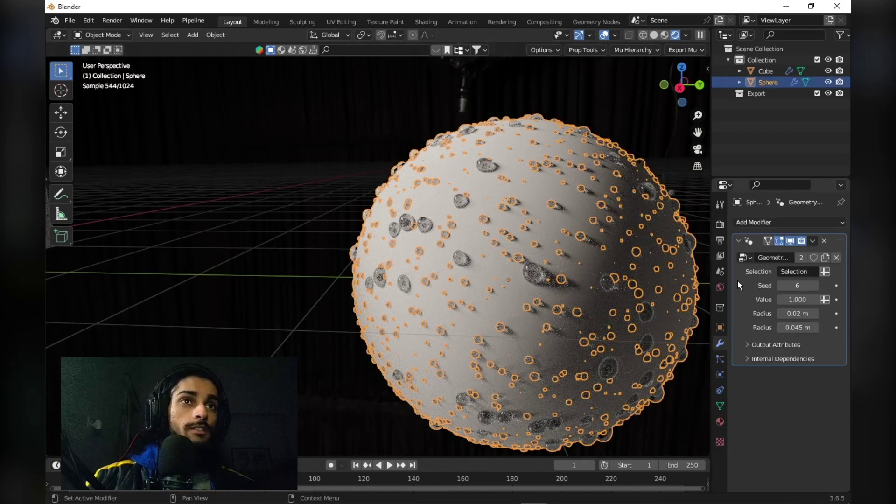
click(817, 285)
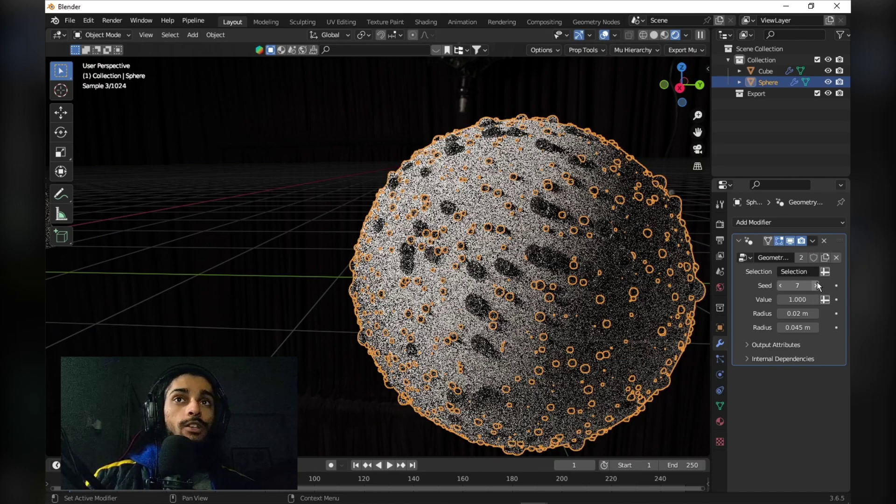
click(782, 286)
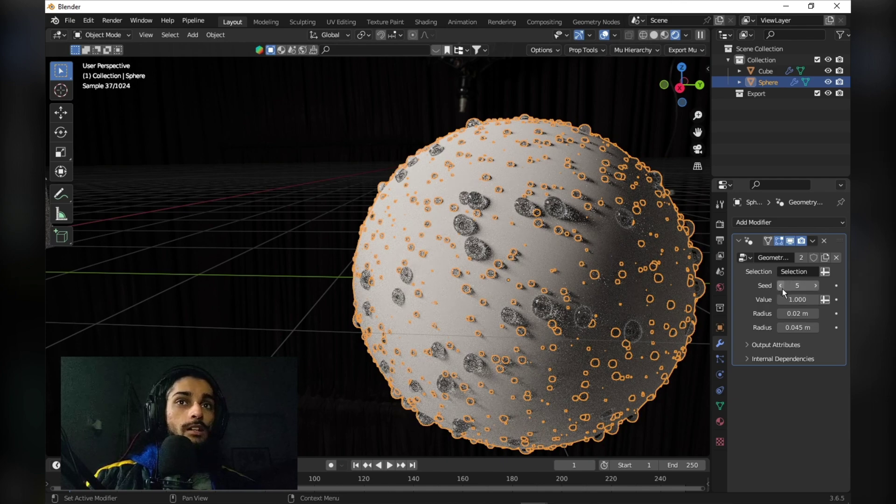
click(783, 286)
click(600, 112)
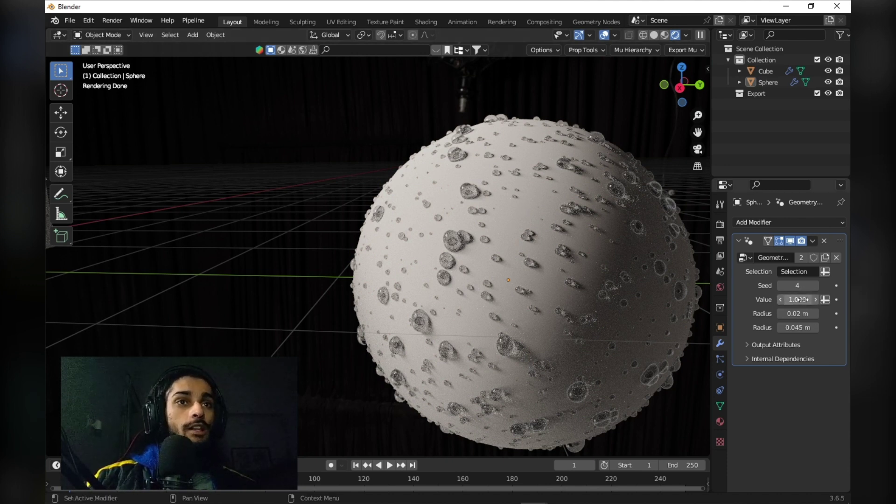
mouse_move(797, 300)
mouse_down()
mouse_move(806, 300)
mouse_move(792, 300)
mouse_up()
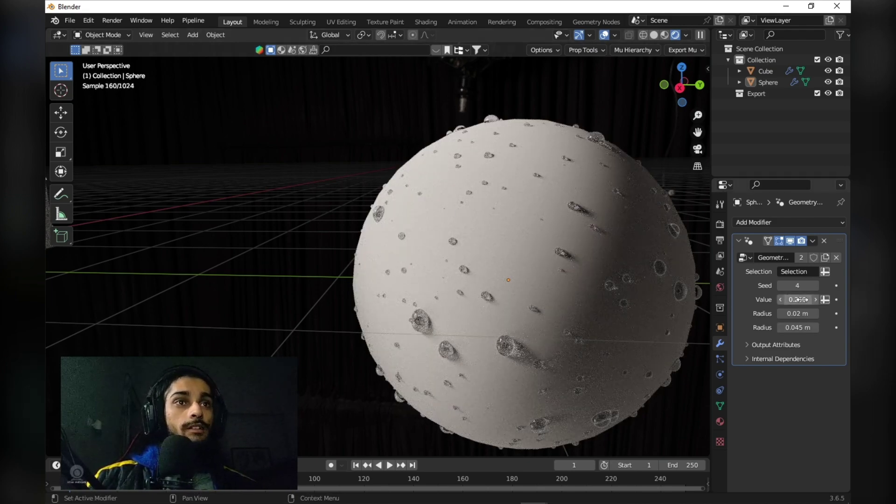
click(798, 300)
text(4)
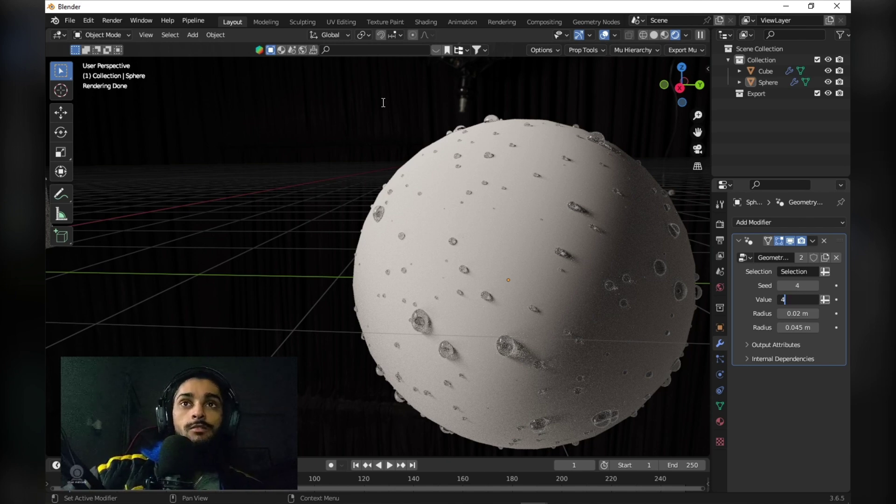
key(Return)
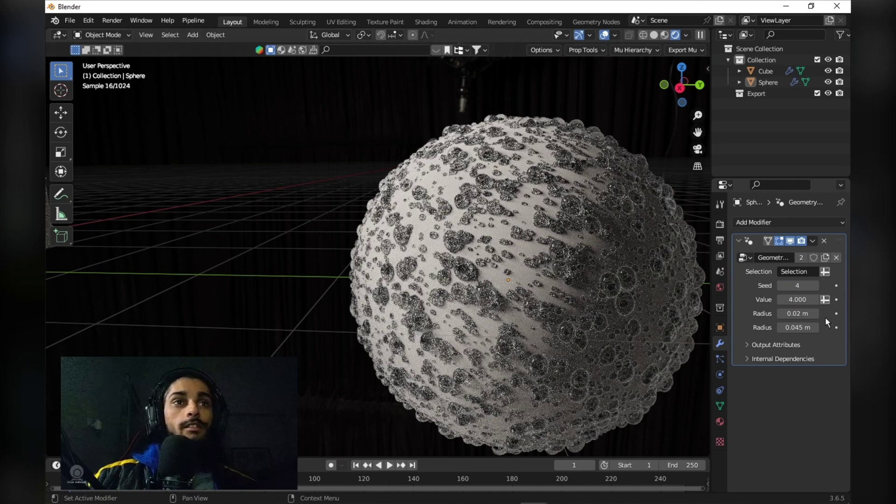
key(Tab)
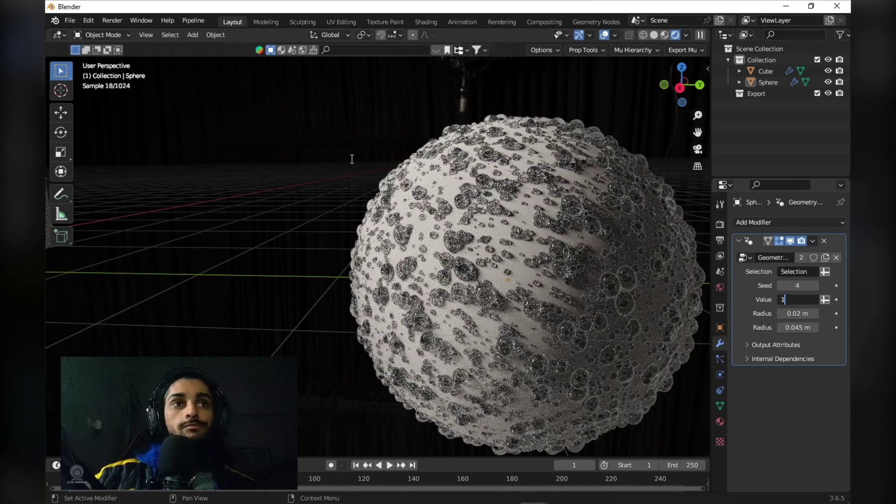
text(1)
key(Return)
middle_drag(628, 268, 579, 268)
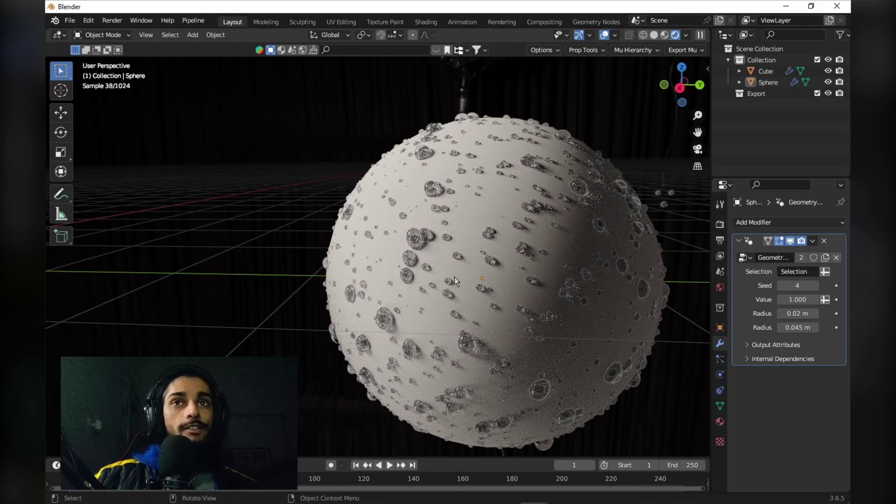
scroll(421, 241, up, 2)
scroll(467, 273, up, 2)
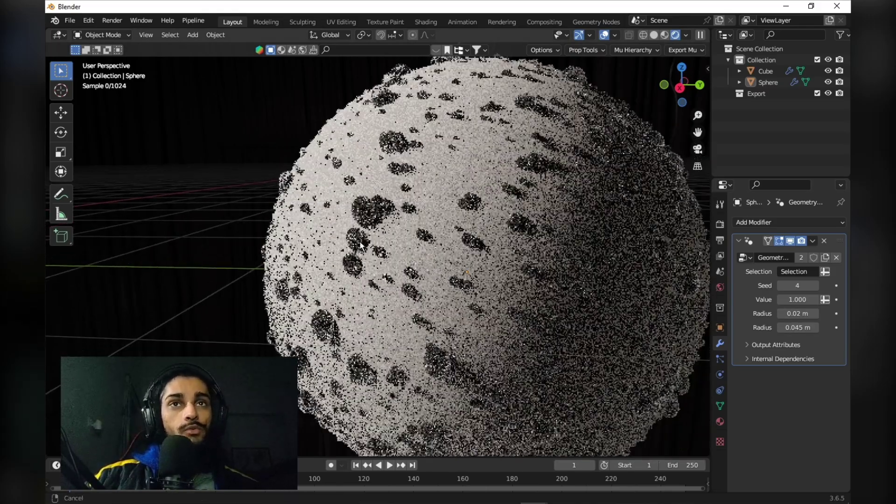
scroll(467, 274, up, 1)
scroll(467, 273, up, 1)
click(436, 179)
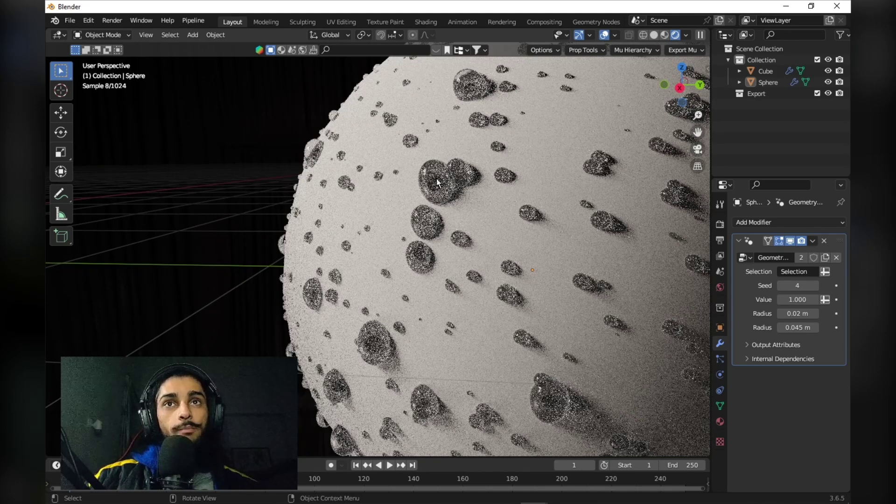
click(150, 224)
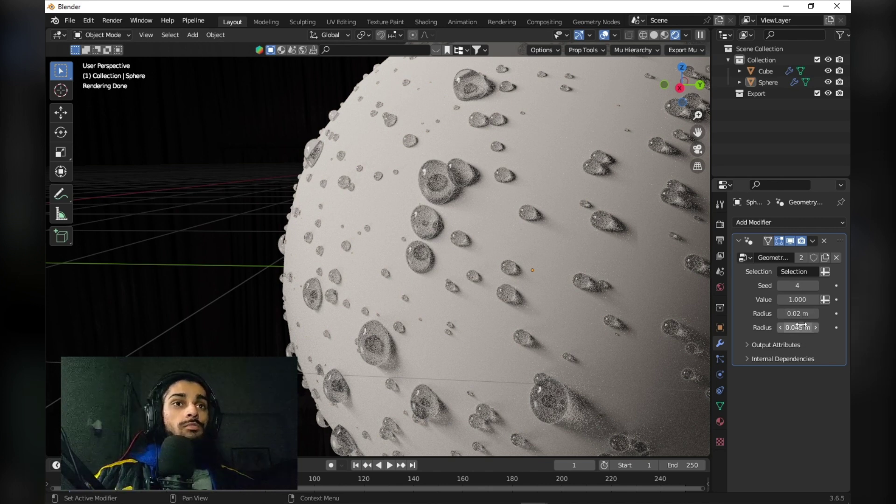
click(799, 328)
text(7)
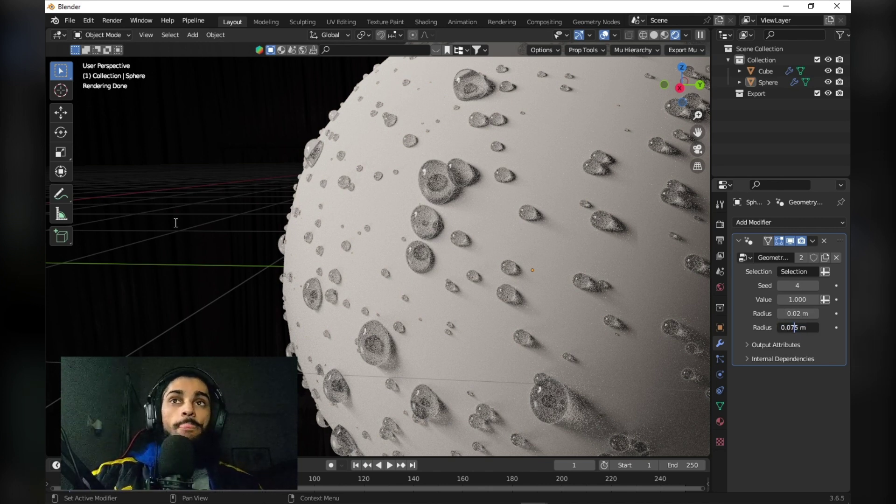
key(Return)
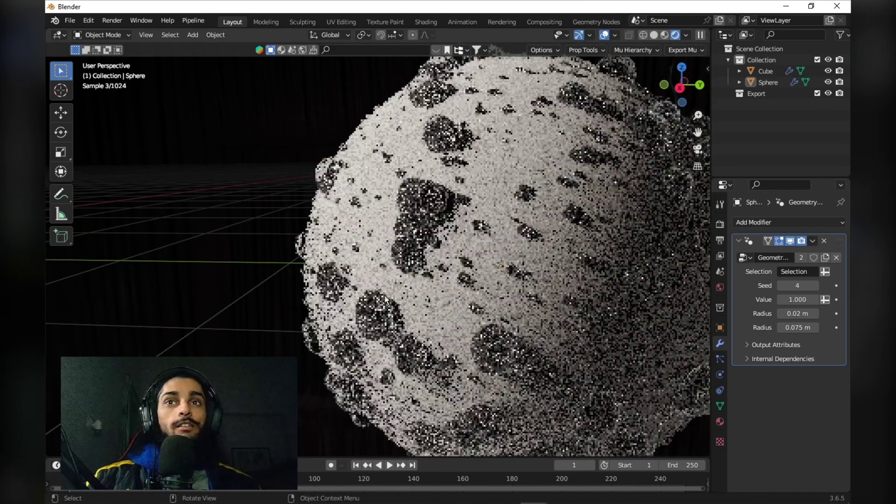
scroll(343, 247, down, 1)
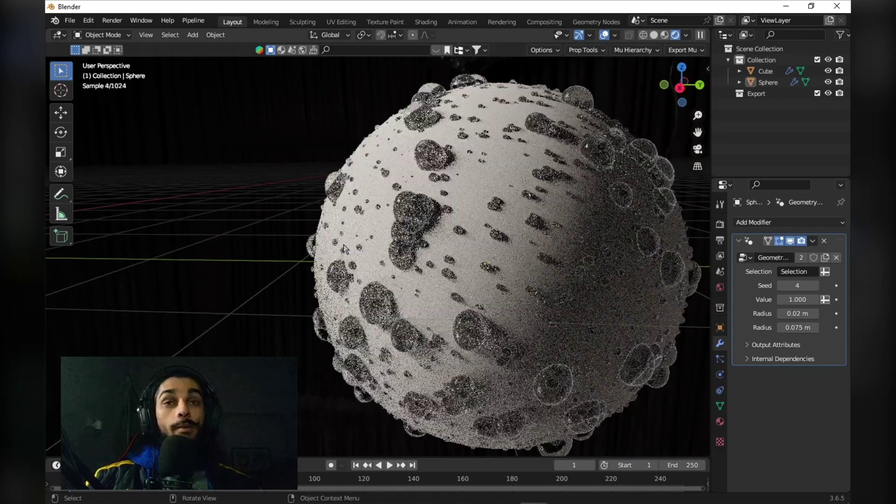
Undo the larger droplet radius, edit the smaller radius, then orbit to inspect droplets.
key(ctrl+z)
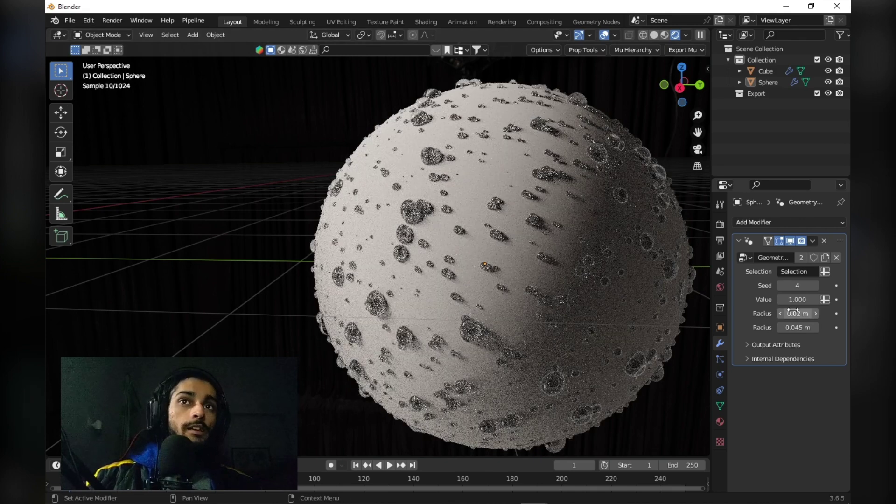
click(796, 313)
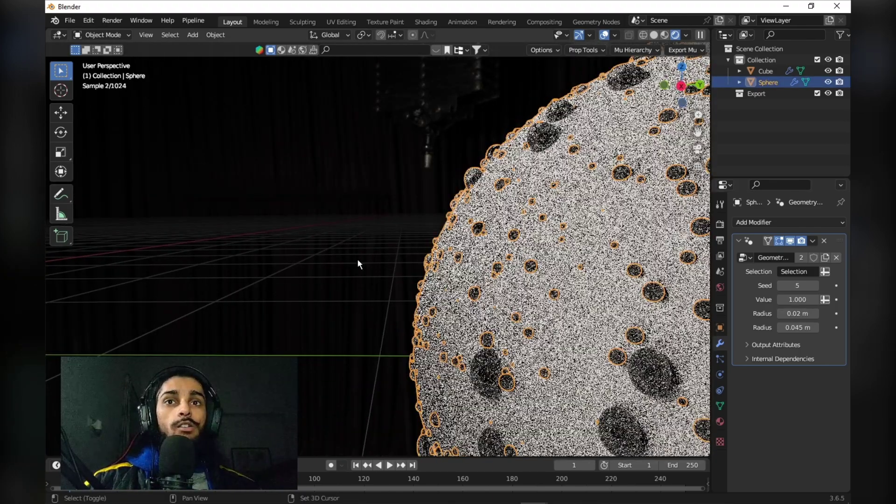
scroll(358, 264, down, 1)
scroll(372, 205, down, 1)
click(373, 206)
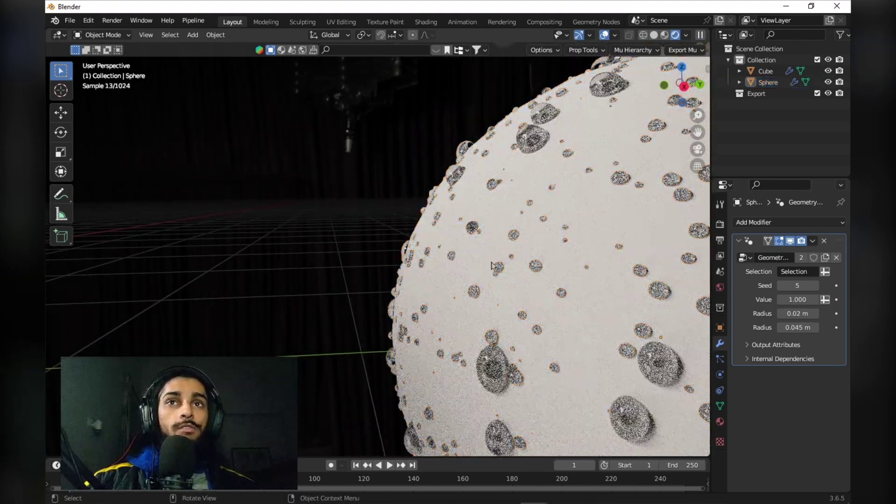
mouse_move(372, 205)
middle_down()
mouse_move(429, 291)
mouse_move(433, 284)
middle_up()
scroll(434, 285, down, 2)
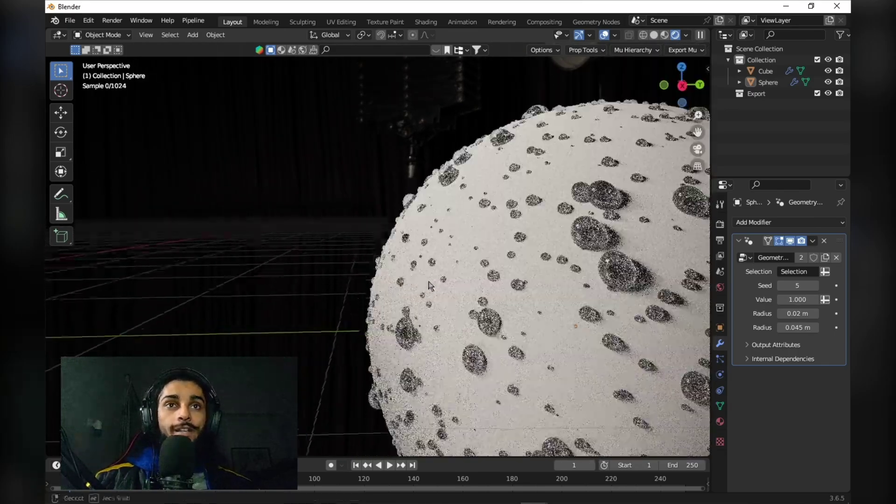
mouse_move(433, 285)
middle_down()
mouse_move(330, 255)
mouse_move(422, 305)
middle_up()
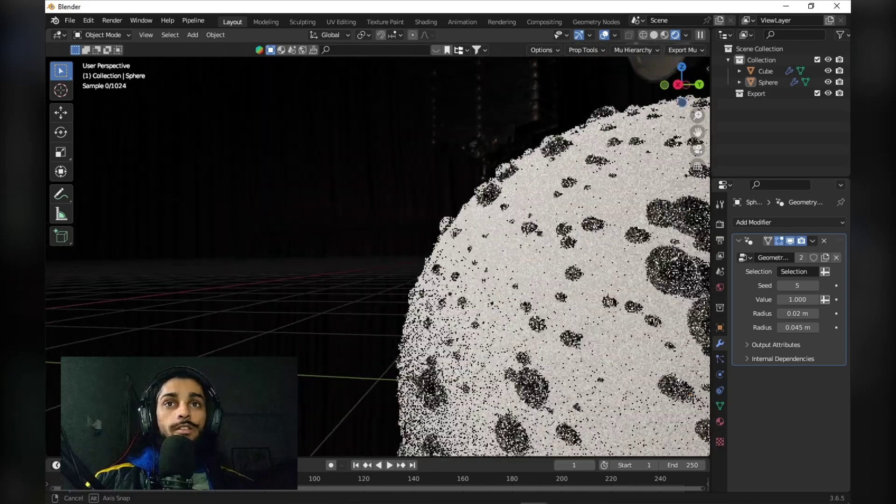